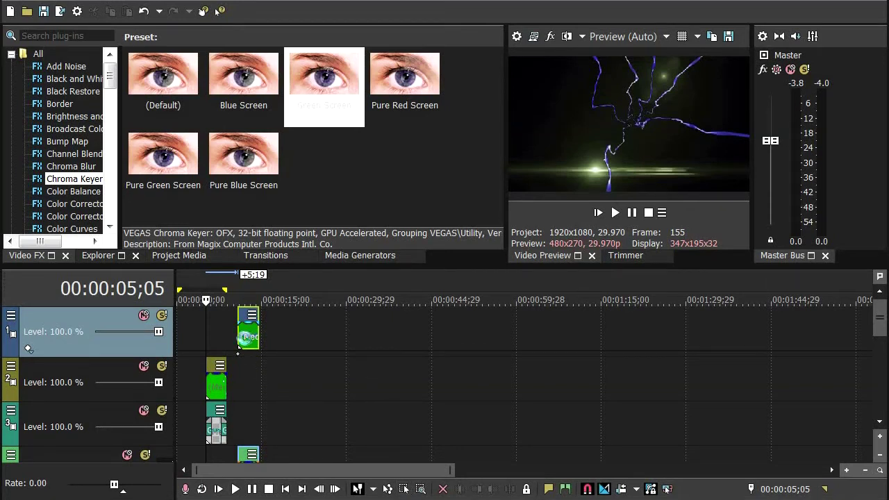
# Slide the track 1 clip left to the timeline start, aligned with the clips below.
pyautogui.moveTo(243, 354)
pyautogui.mouseDown()
pyautogui.moveTo(238, 340)
pyautogui.moveTo(217, 341)
pyautogui.mouseUp()
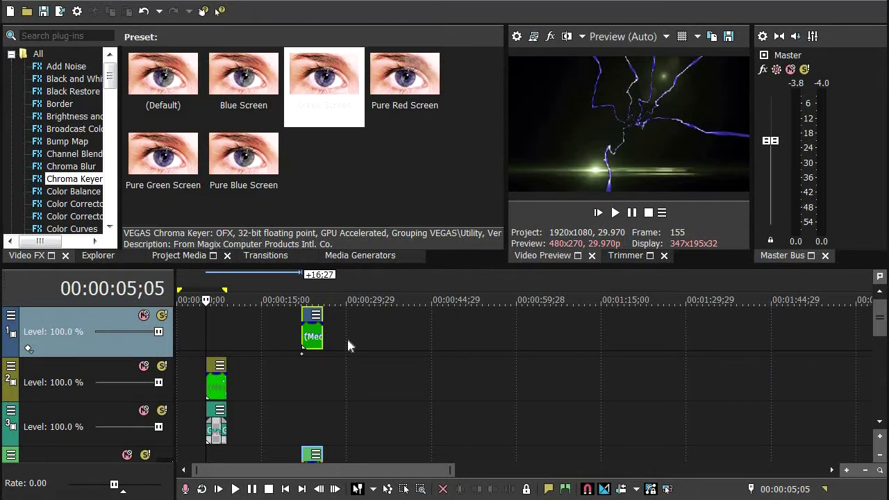
pyautogui.moveTo(309, 338); pyautogui.dragTo(214, 339)
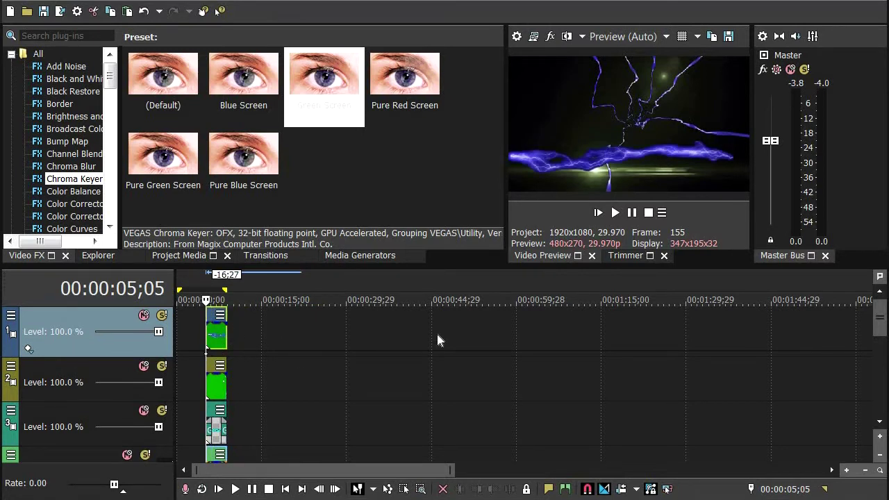
pyautogui.click(61, 11)
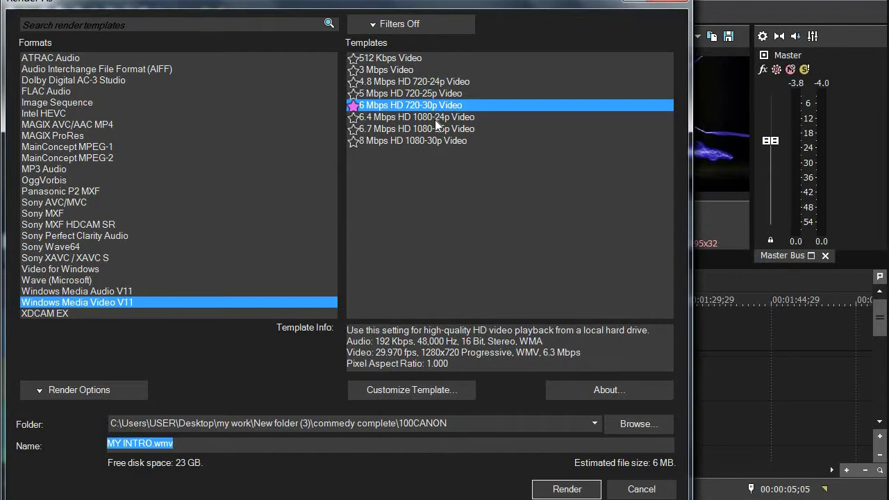
# Compare Windows Media Video V11 templates 6.4 Mbps HD 1080-24p and 8 Mbps HD 1080-30p.
pyautogui.click(435, 116)
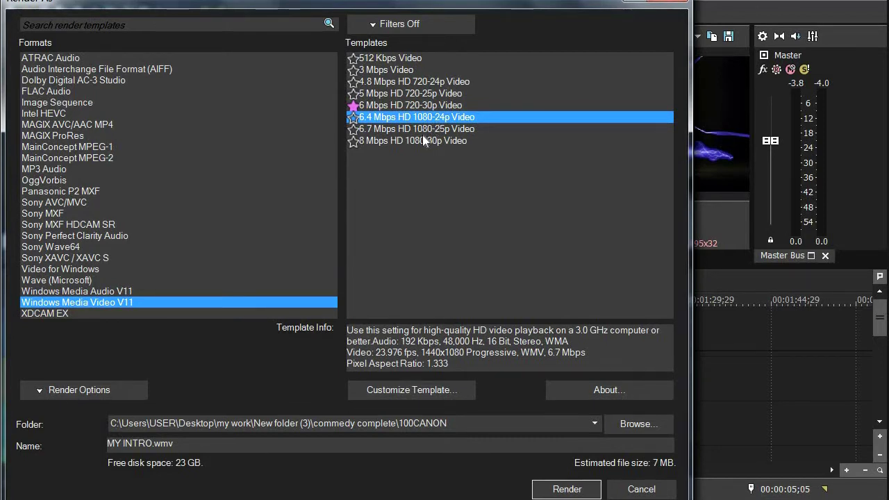
pyautogui.click(423, 140)
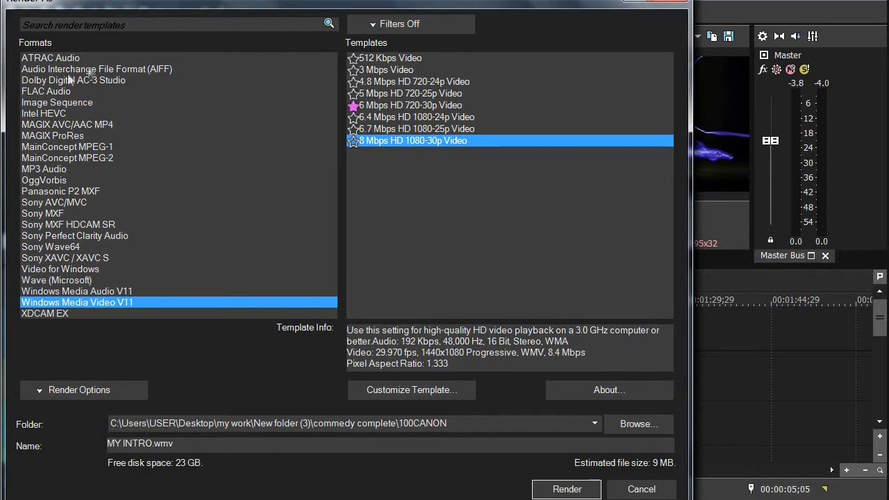
# Switch the render format to MAGIX AVC/AAC MP4 with the Internet HD 720p 29.97 fps template.
pyautogui.click(59, 129)
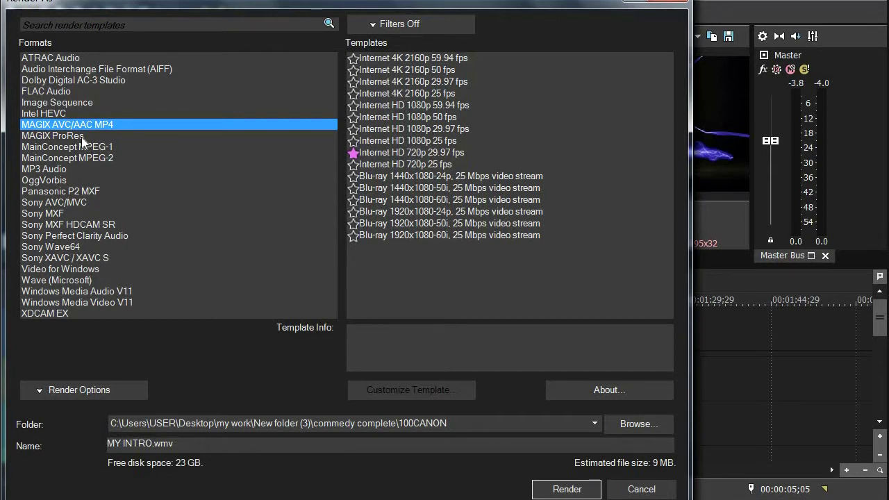
pyautogui.click(392, 141)
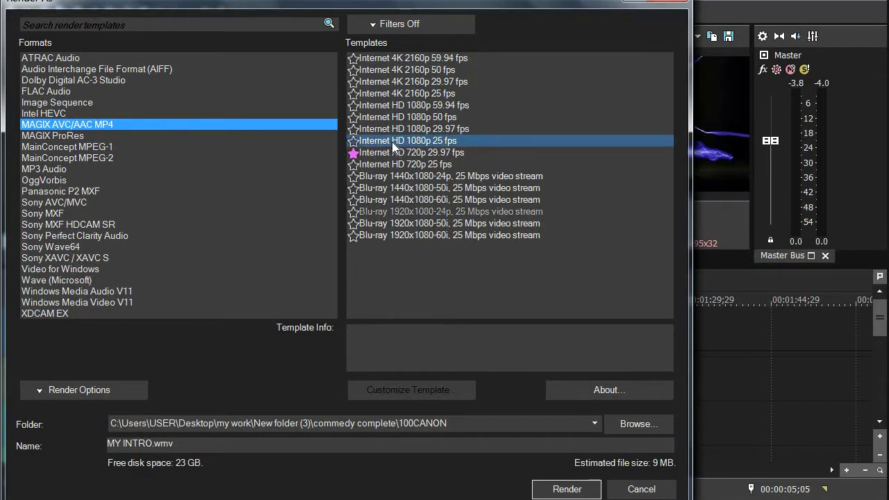
pyautogui.click(396, 154)
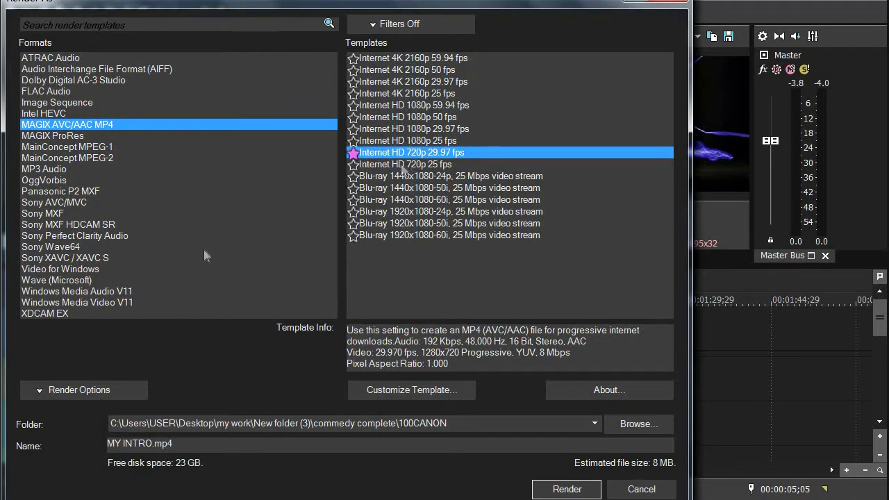
# Return to Windows Media Video V11 with the 6 Mbps HD 720-30p template.
pyautogui.click(52, 303)
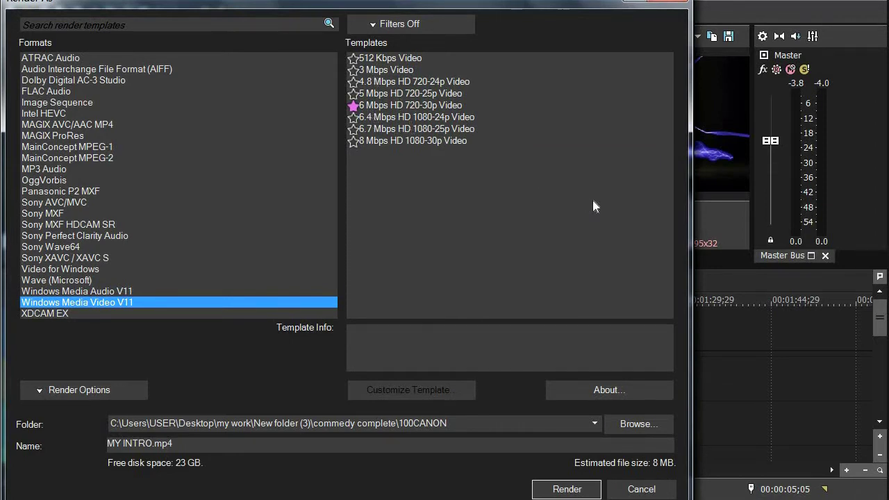
pyautogui.click(400, 105)
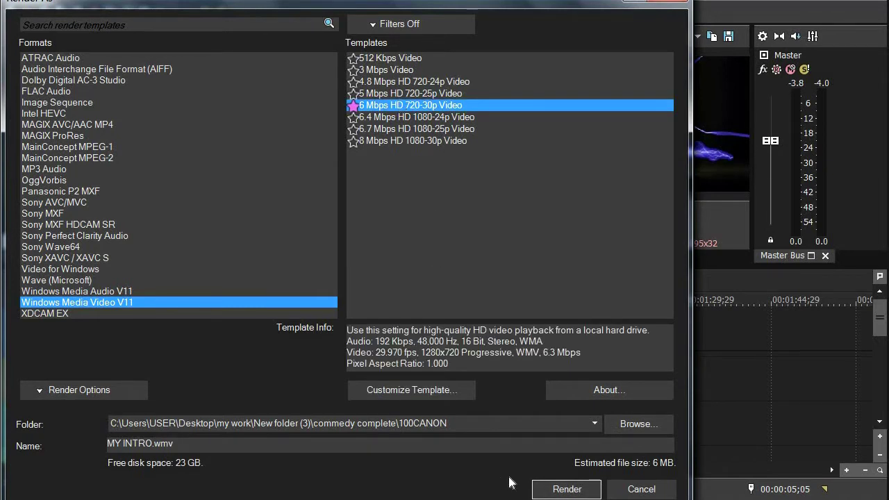
pyautogui.tripleClick(139, 444)
# Rename the output file to shoutouttv.wmv, correcting the typing mistakes.
pyautogui.click(152, 444)
pyautogui.press('BackSpace')
pyautogui.press('BackSpace')
pyautogui.press('BackSpace')
pyautogui.press('BackSpace')
pyautogui.press('BackSpace')
pyautogui.press('BackSpace')
pyautogui.press('BackSpace')
pyautogui.press('BackSpace')
pyautogui.write('nkk')
pyautogui.press('BackSpace')
pyautogui.press('BackSpace')
pyautogui.press('BackSpace')
pyautogui.write('sh')
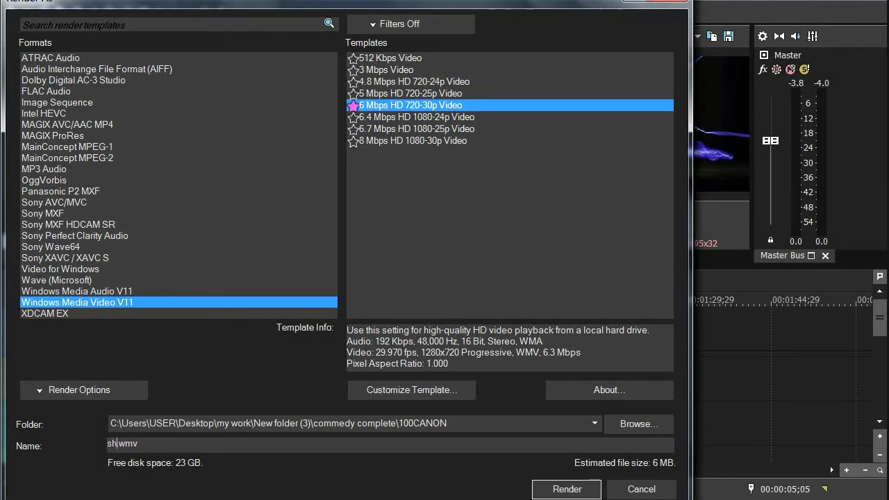
pyautogui.write('out')
pyautogui.write('out')
pyautogui.write(' t')
pyautogui.press('BackSpace')
pyautogui.press('Right')
pyautogui.write('v')
pyautogui.press('BackSpace')
pyautogui.press('BackSpace')
pyautogui.press('BackSpace')
pyautogui.press('BackSpace')
pyautogui.press('BackSpace')
pyautogui.write('v')
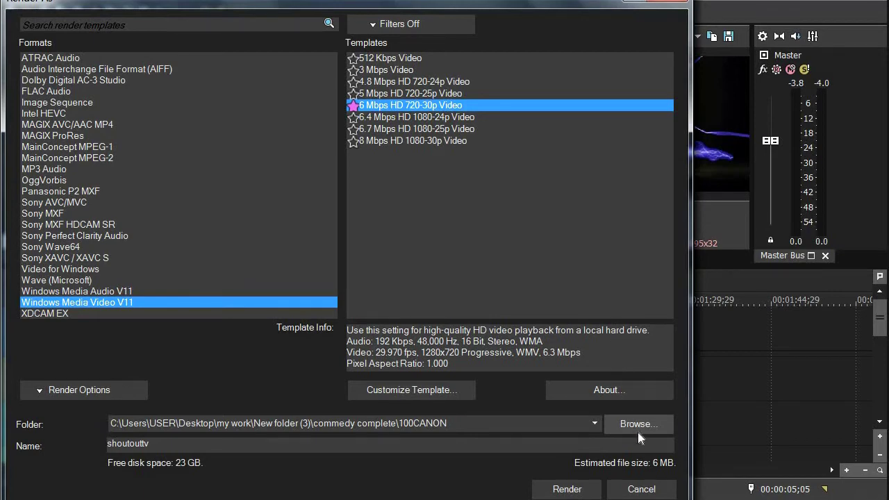
pyautogui.click(638, 423)
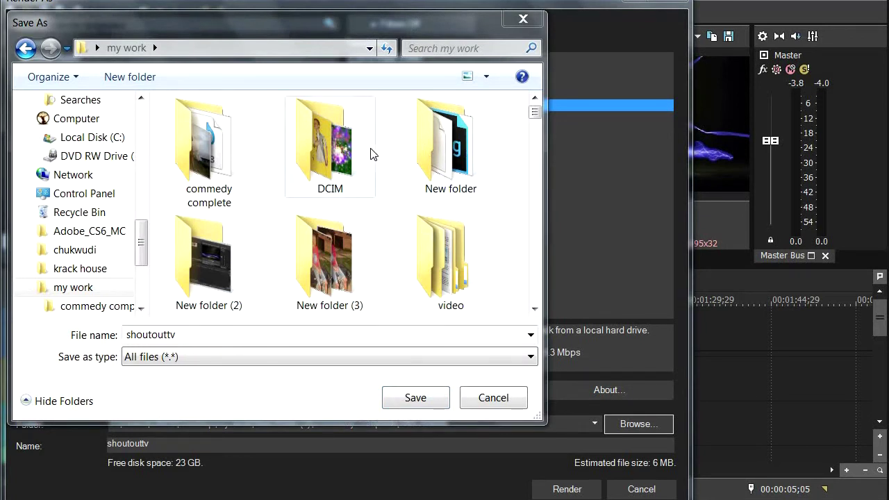
pyautogui.click(535, 309)
pyautogui.scroll(-2, 540, 314)
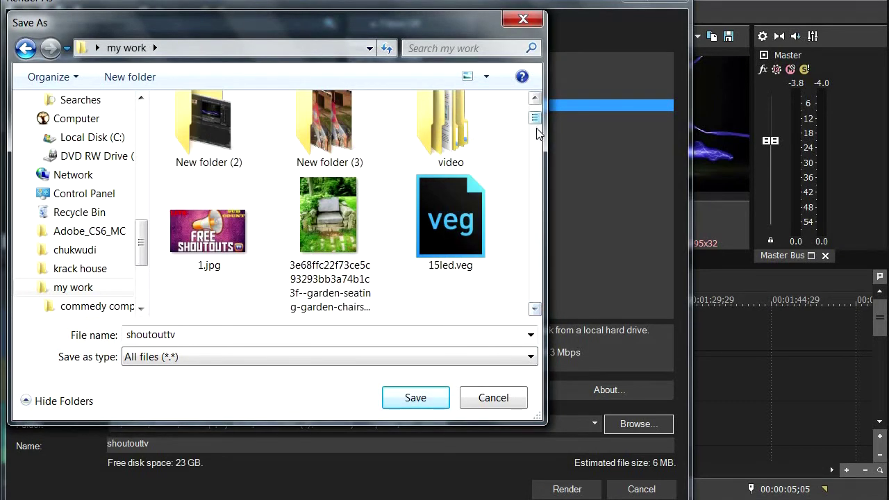
pyautogui.doubleClick(337, 119)
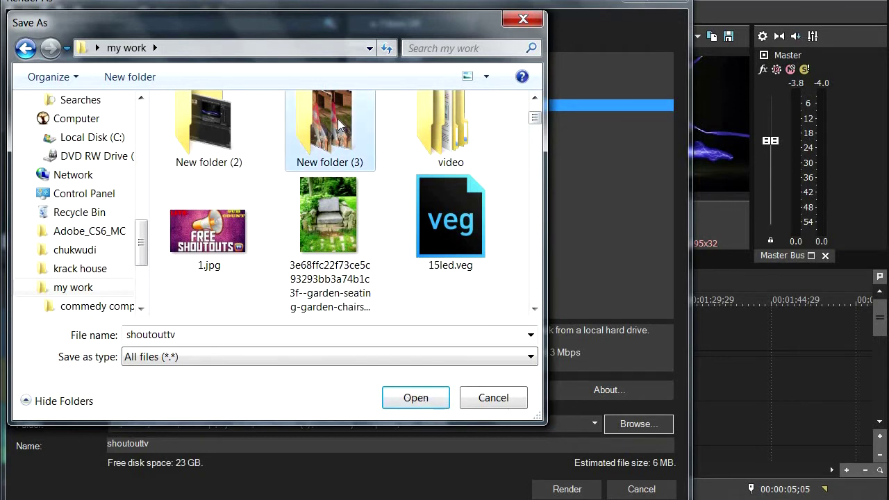
pyautogui.doubleClick(195, 127)
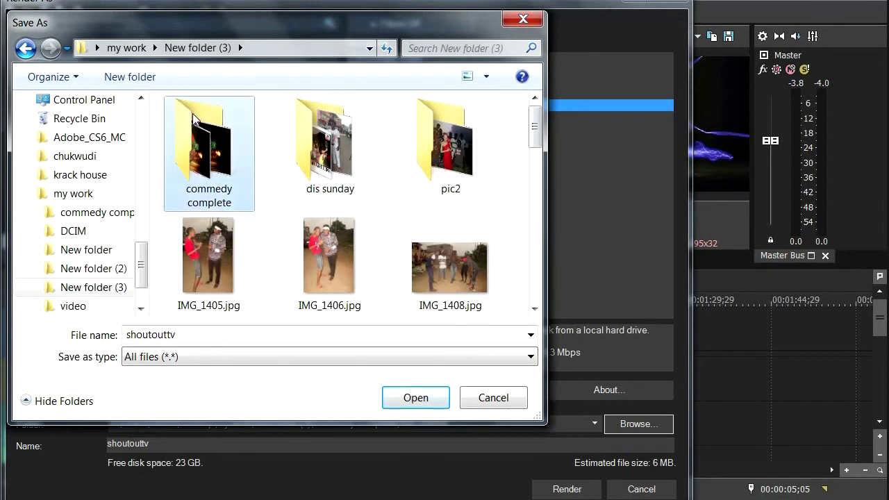
pyautogui.doubleClick(204, 151)
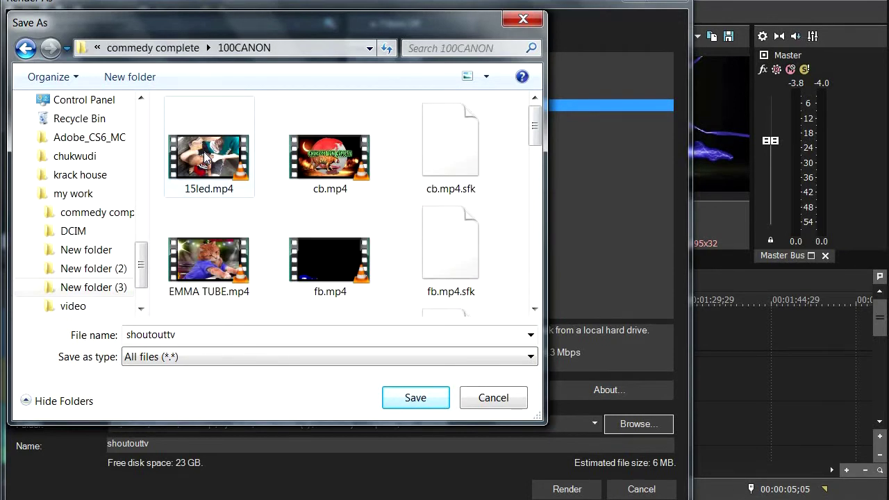
pyautogui.click(422, 402)
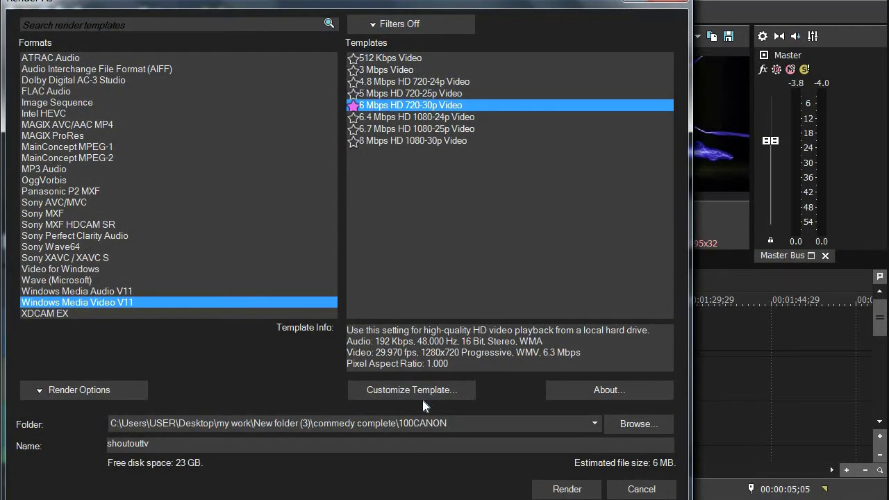
# Render the timeline to shoutouttv.wmv and wait until it reaches 100%.
pyautogui.click(574, 488)
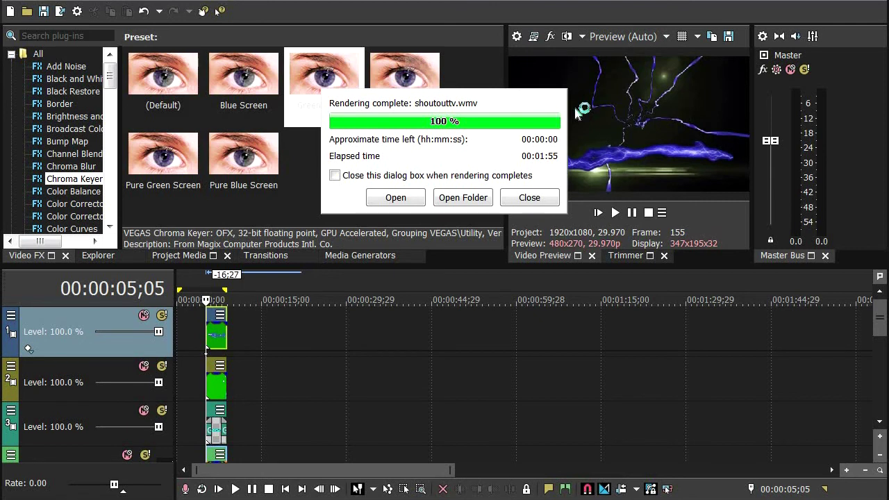
pyautogui.click(487, 198)
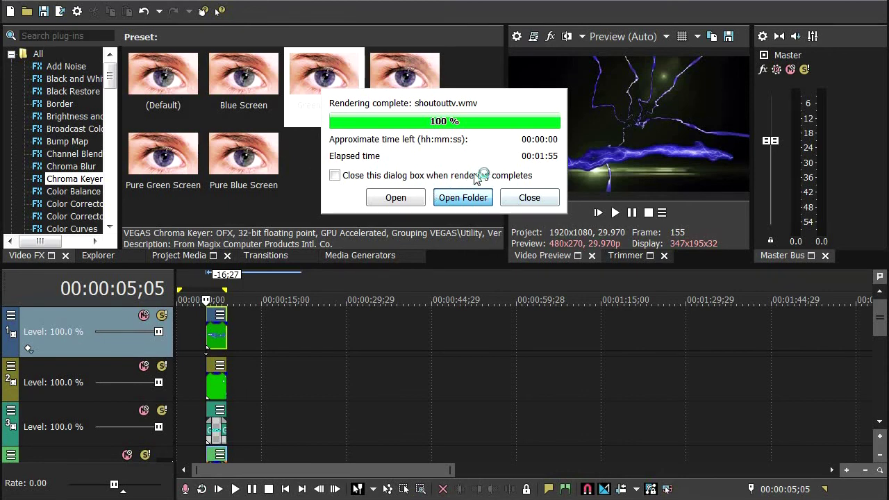
# Close the rendering-complete notice, leaving shoutouttv.wmv in the 100CANON folder.
pyautogui.click(468, 196)
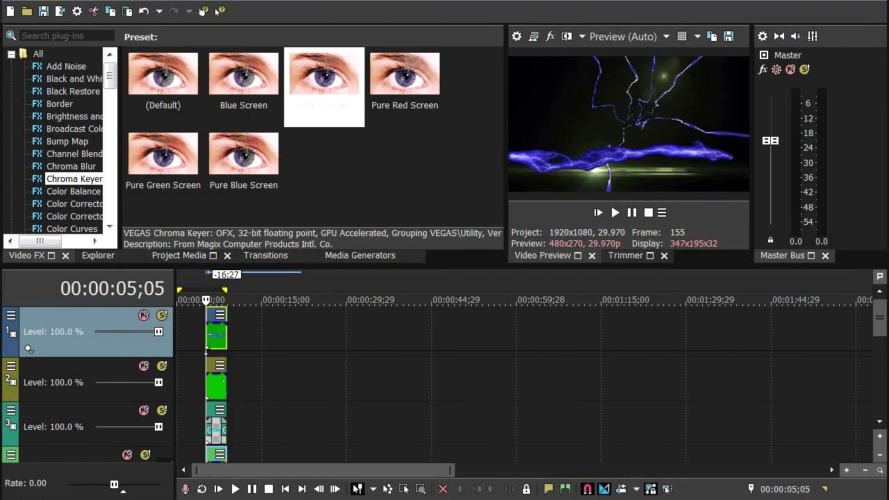